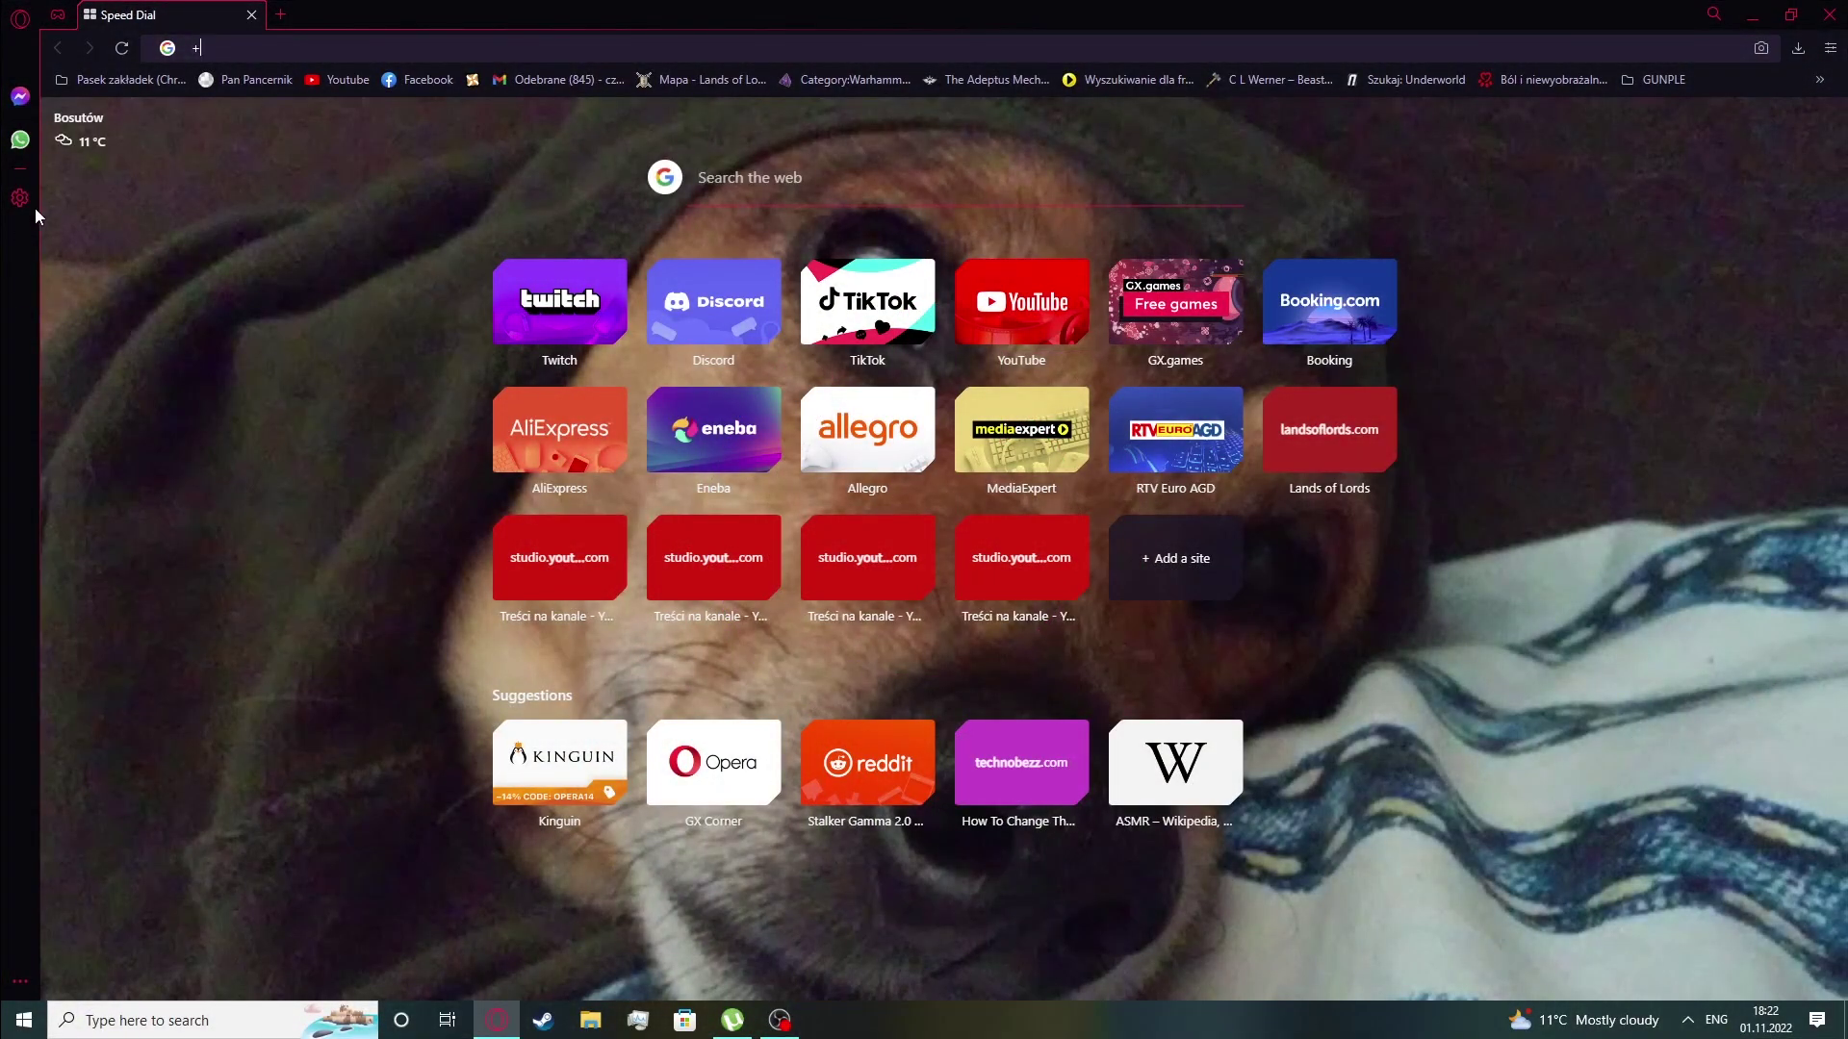
# Open Opera GX Settings and expand Advanced to reach the Start page temperature units
pyautogui.click(21, 198)
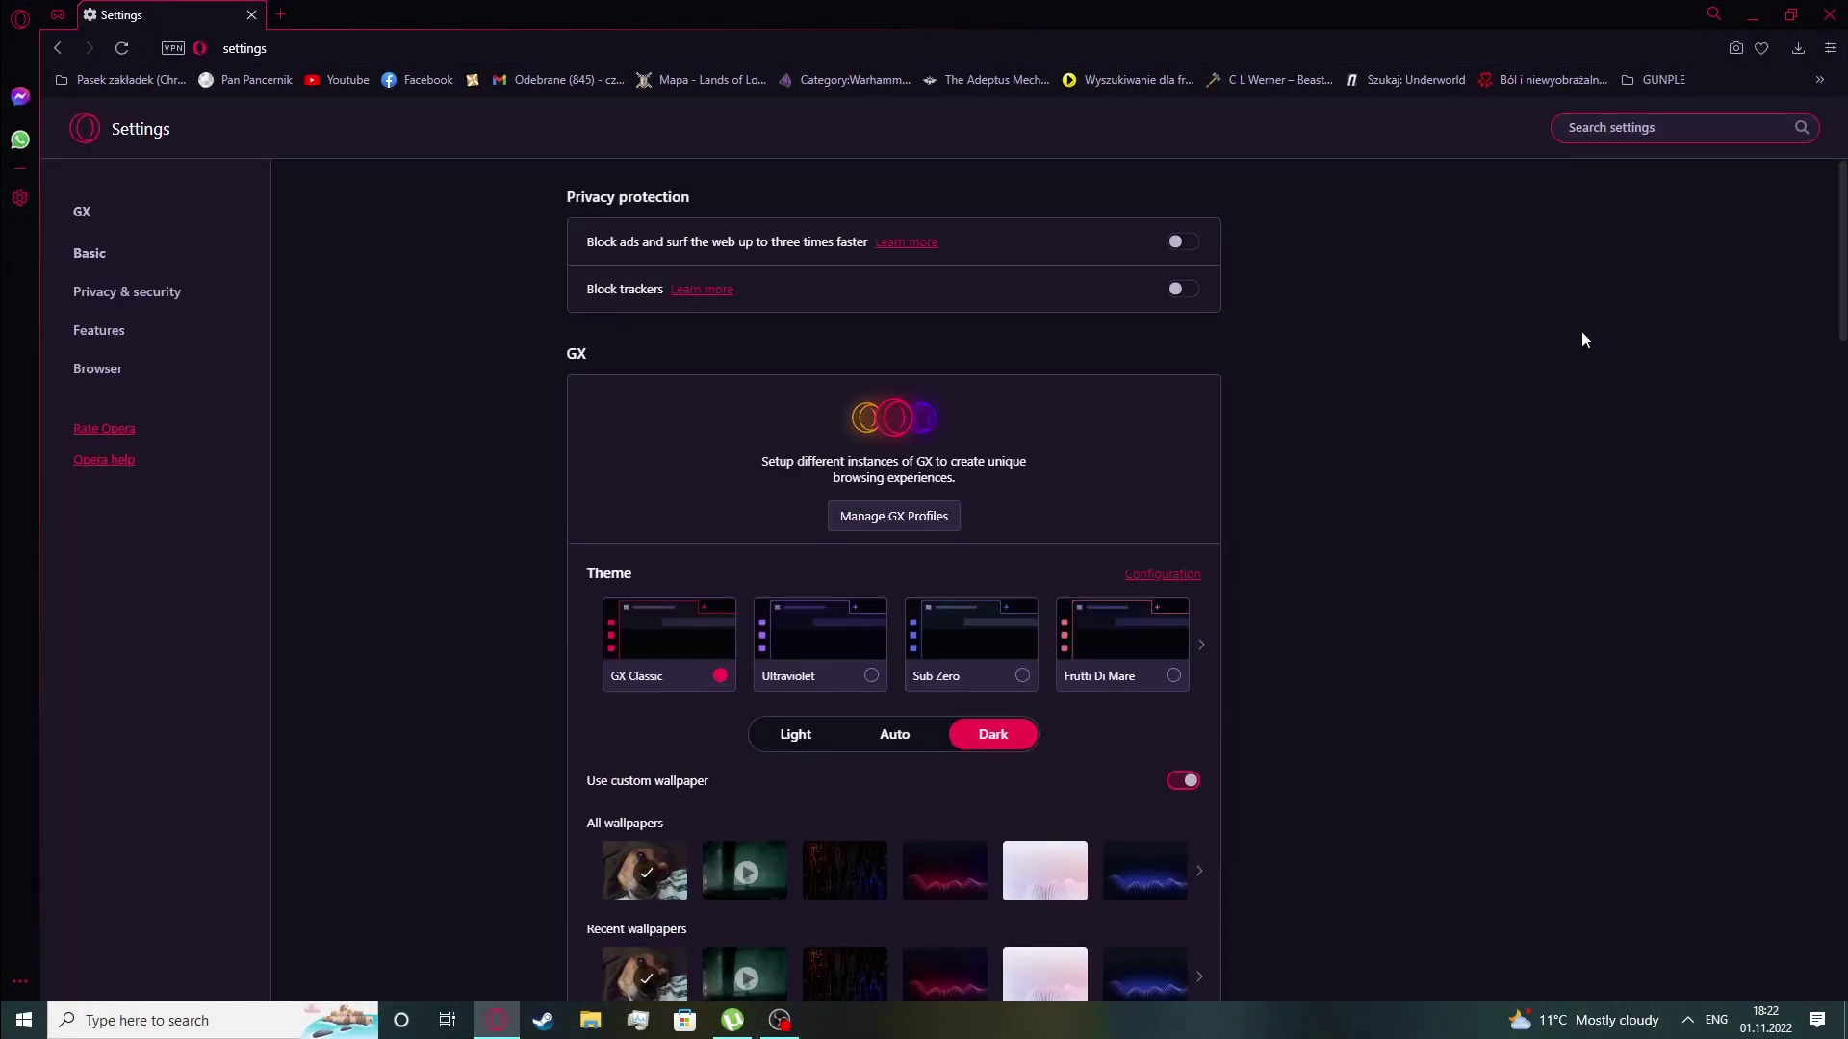
pyautogui.scroll(-10, 1833, 640)
pyautogui.scroll(-5, 1114, 661)
pyautogui.scroll(-3, 1097, 705)
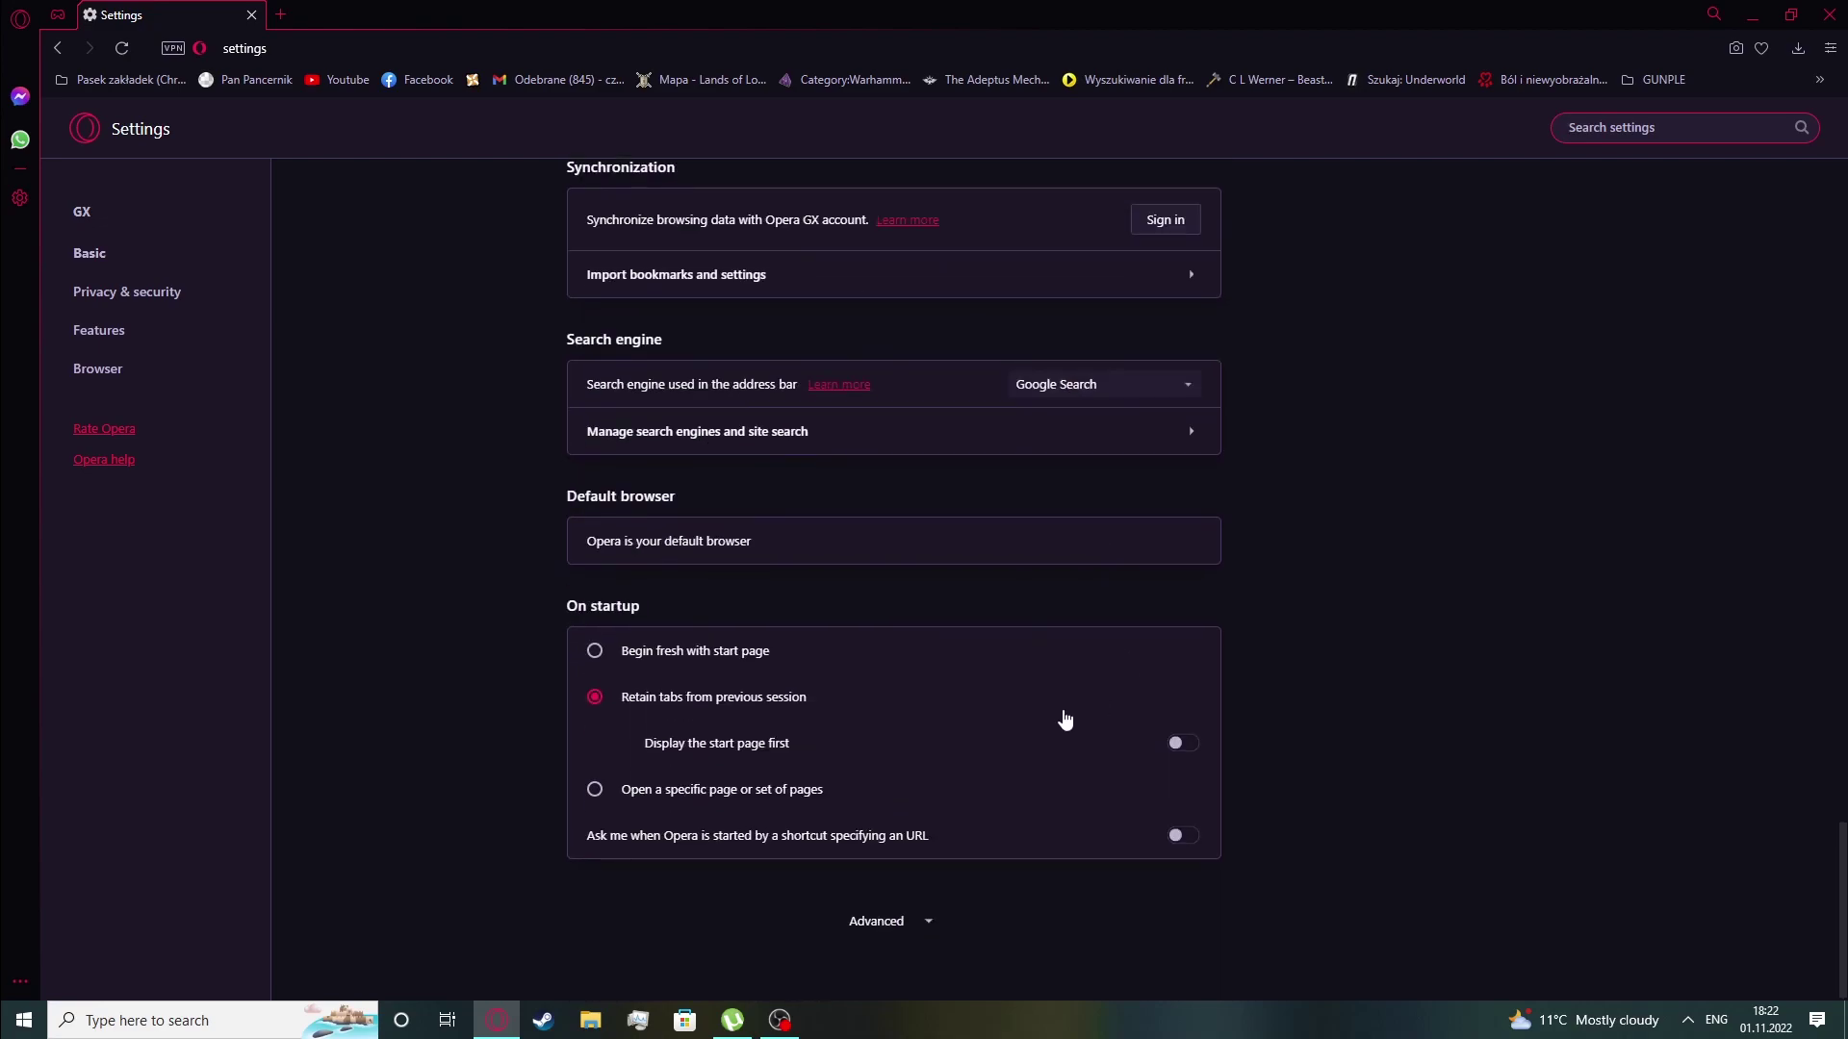
pyautogui.click(891, 921)
pyautogui.scroll(-5, 982, 809)
pyautogui.scroll(-4, 1012, 722)
pyautogui.scroll(-3, 1011, 722)
pyautogui.scroll(-3, 1012, 723)
pyautogui.scroll(-3, 994, 709)
pyautogui.scroll(-3, 994, 709)
pyautogui.scroll(-1, 994, 708)
pyautogui.scroll(-3, 993, 709)
pyautogui.scroll(-2, 991, 708)
pyautogui.scroll(-4, 992, 708)
pyautogui.scroll(-4, 956, 707)
pyautogui.scroll(-5, 956, 706)
pyautogui.scroll(-3, 823, 690)
pyautogui.scroll(-4, 795, 671)
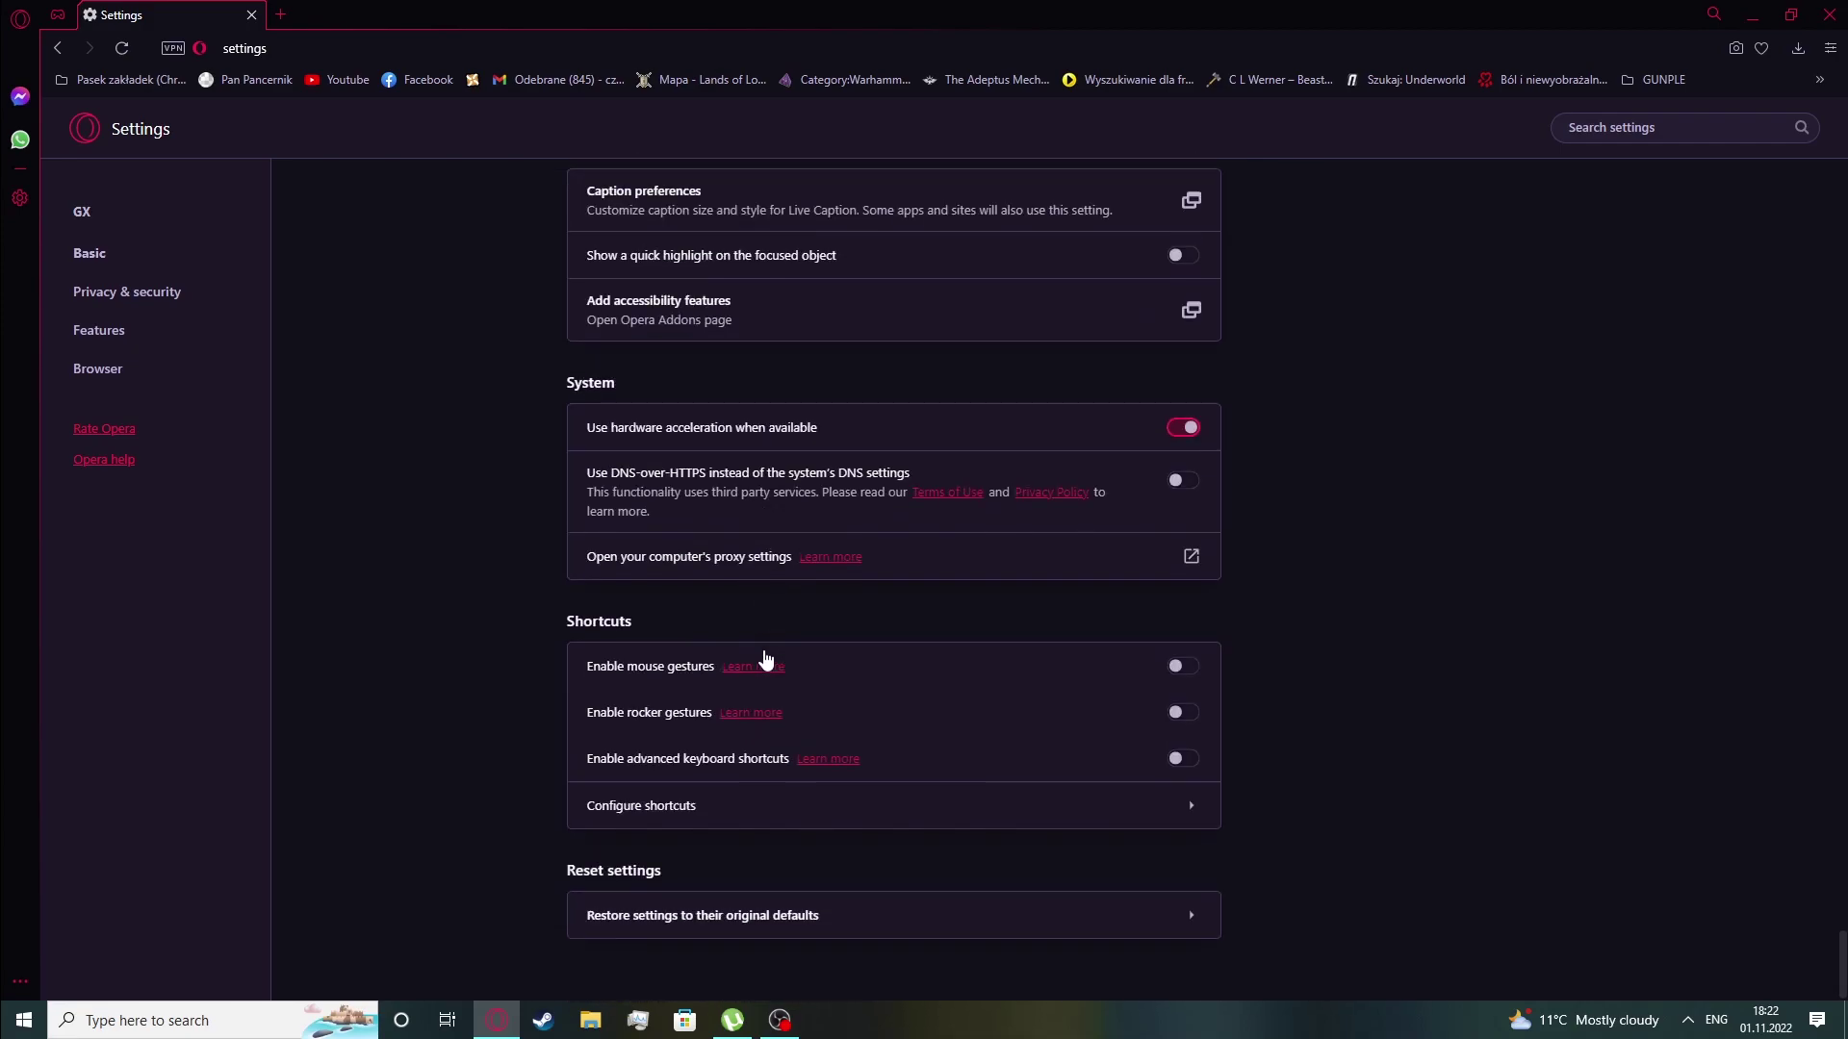
pyautogui.scroll(2, 766, 660)
pyautogui.scroll(3, 1011, 564)
pyautogui.scroll(4, 1051, 522)
pyautogui.scroll(4, 1051, 523)
pyautogui.scroll(2, 866, 578)
pyautogui.scroll(2, 819, 722)
pyautogui.scroll(5, 650, 707)
pyautogui.scroll(-2, 1102, 674)
pyautogui.scroll(-2, 1101, 674)
# Switch Temperature units to F and back to °C, then open a new Speed Dial tab
pyautogui.click(1097, 647)
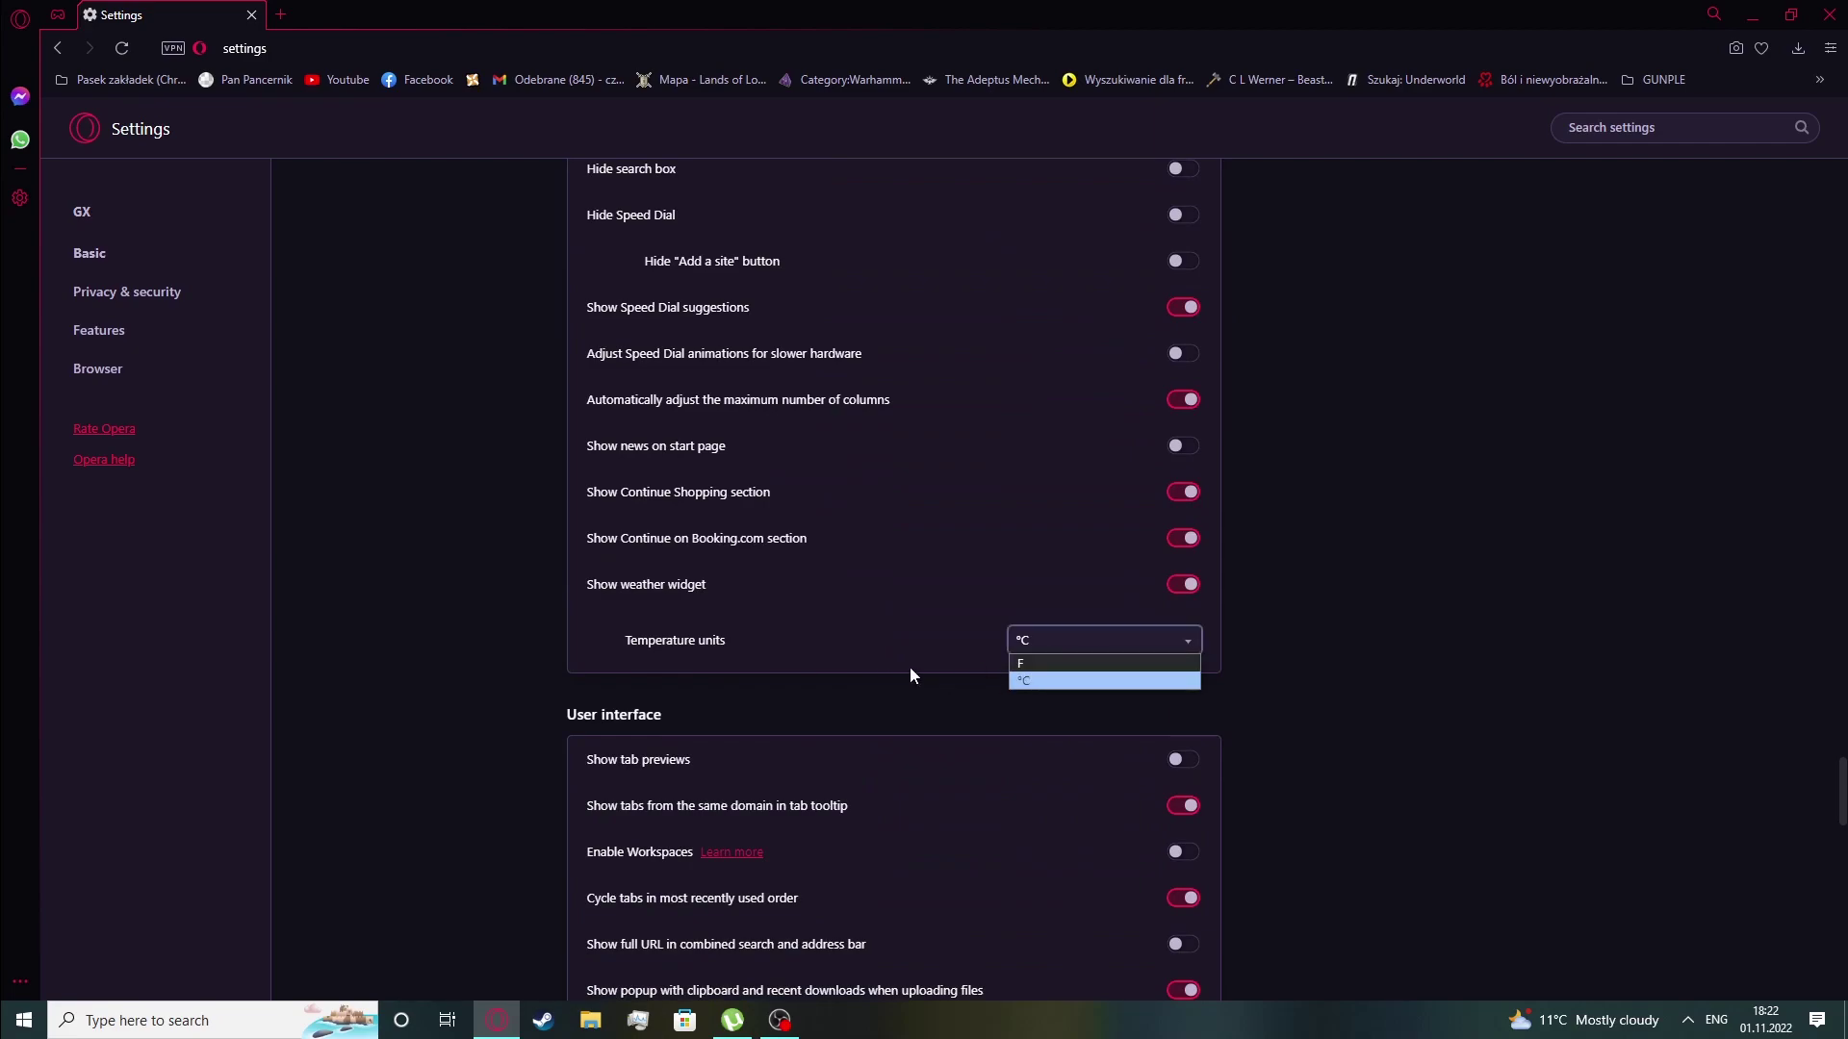
pyautogui.click(1040, 663)
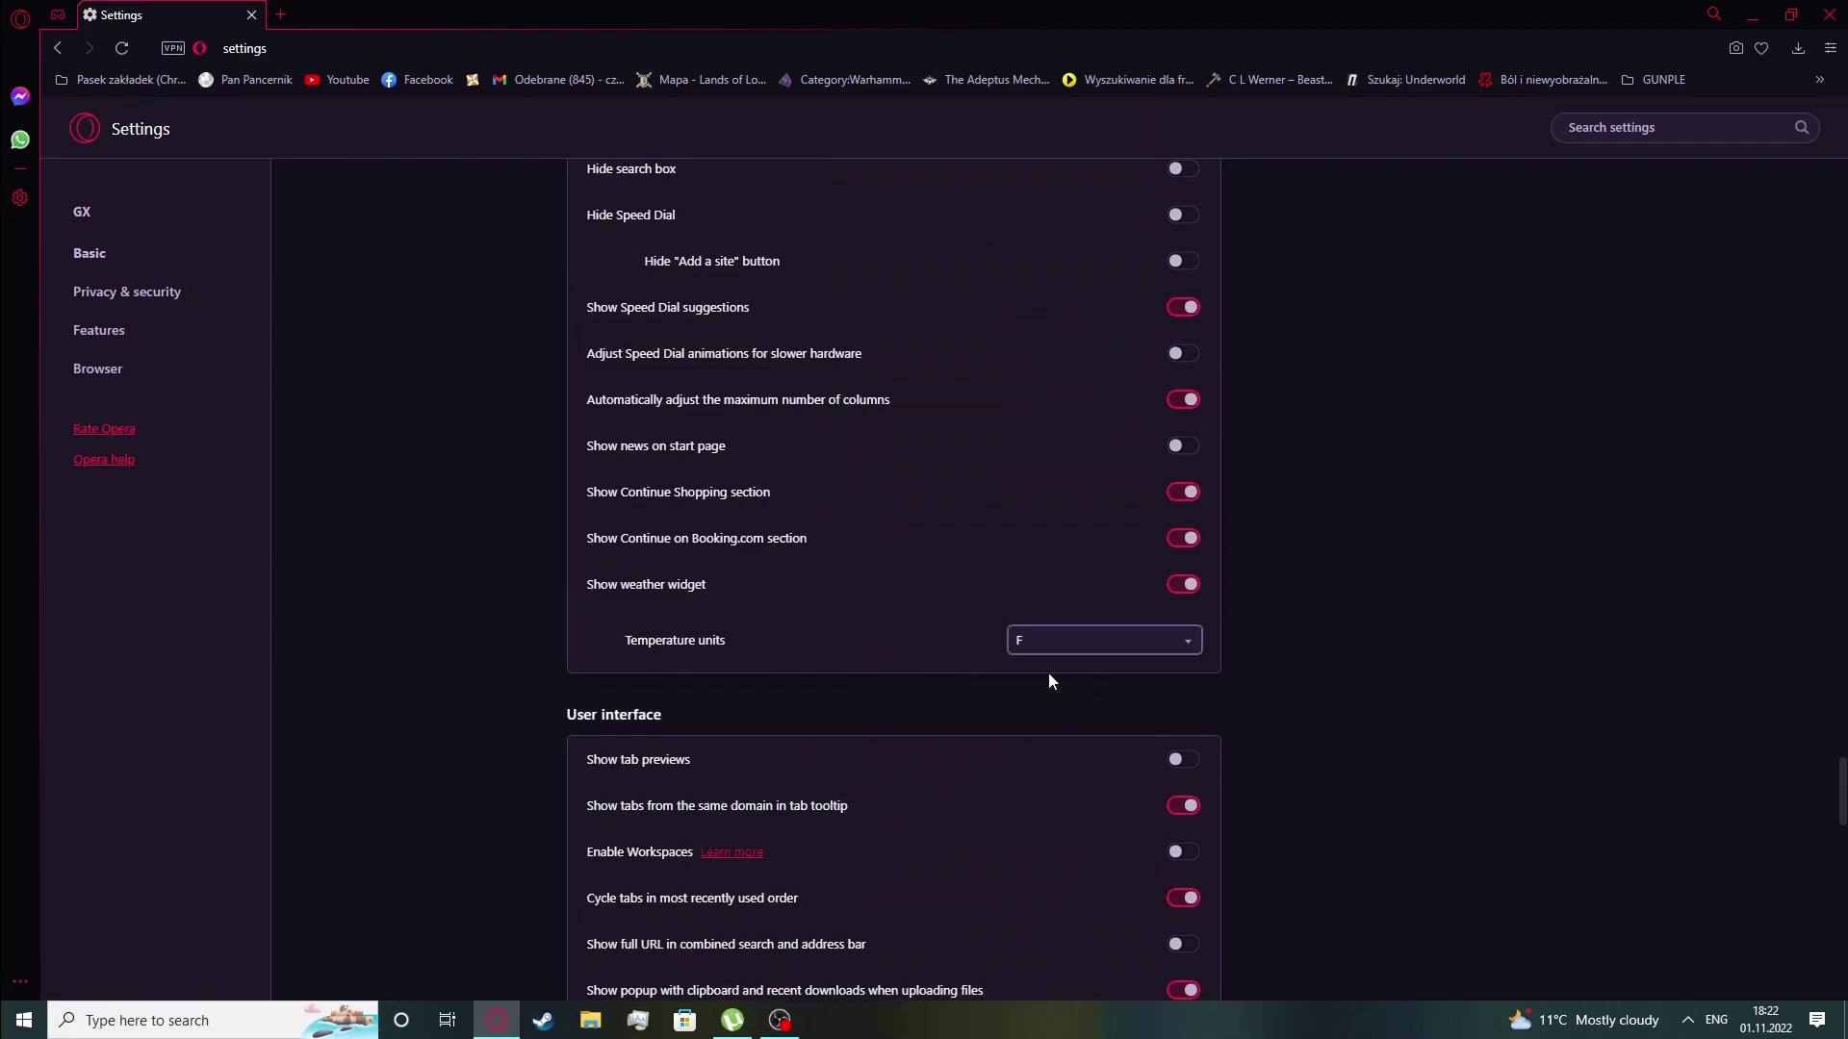
pyautogui.click(1052, 685)
pyautogui.click(279, 16)
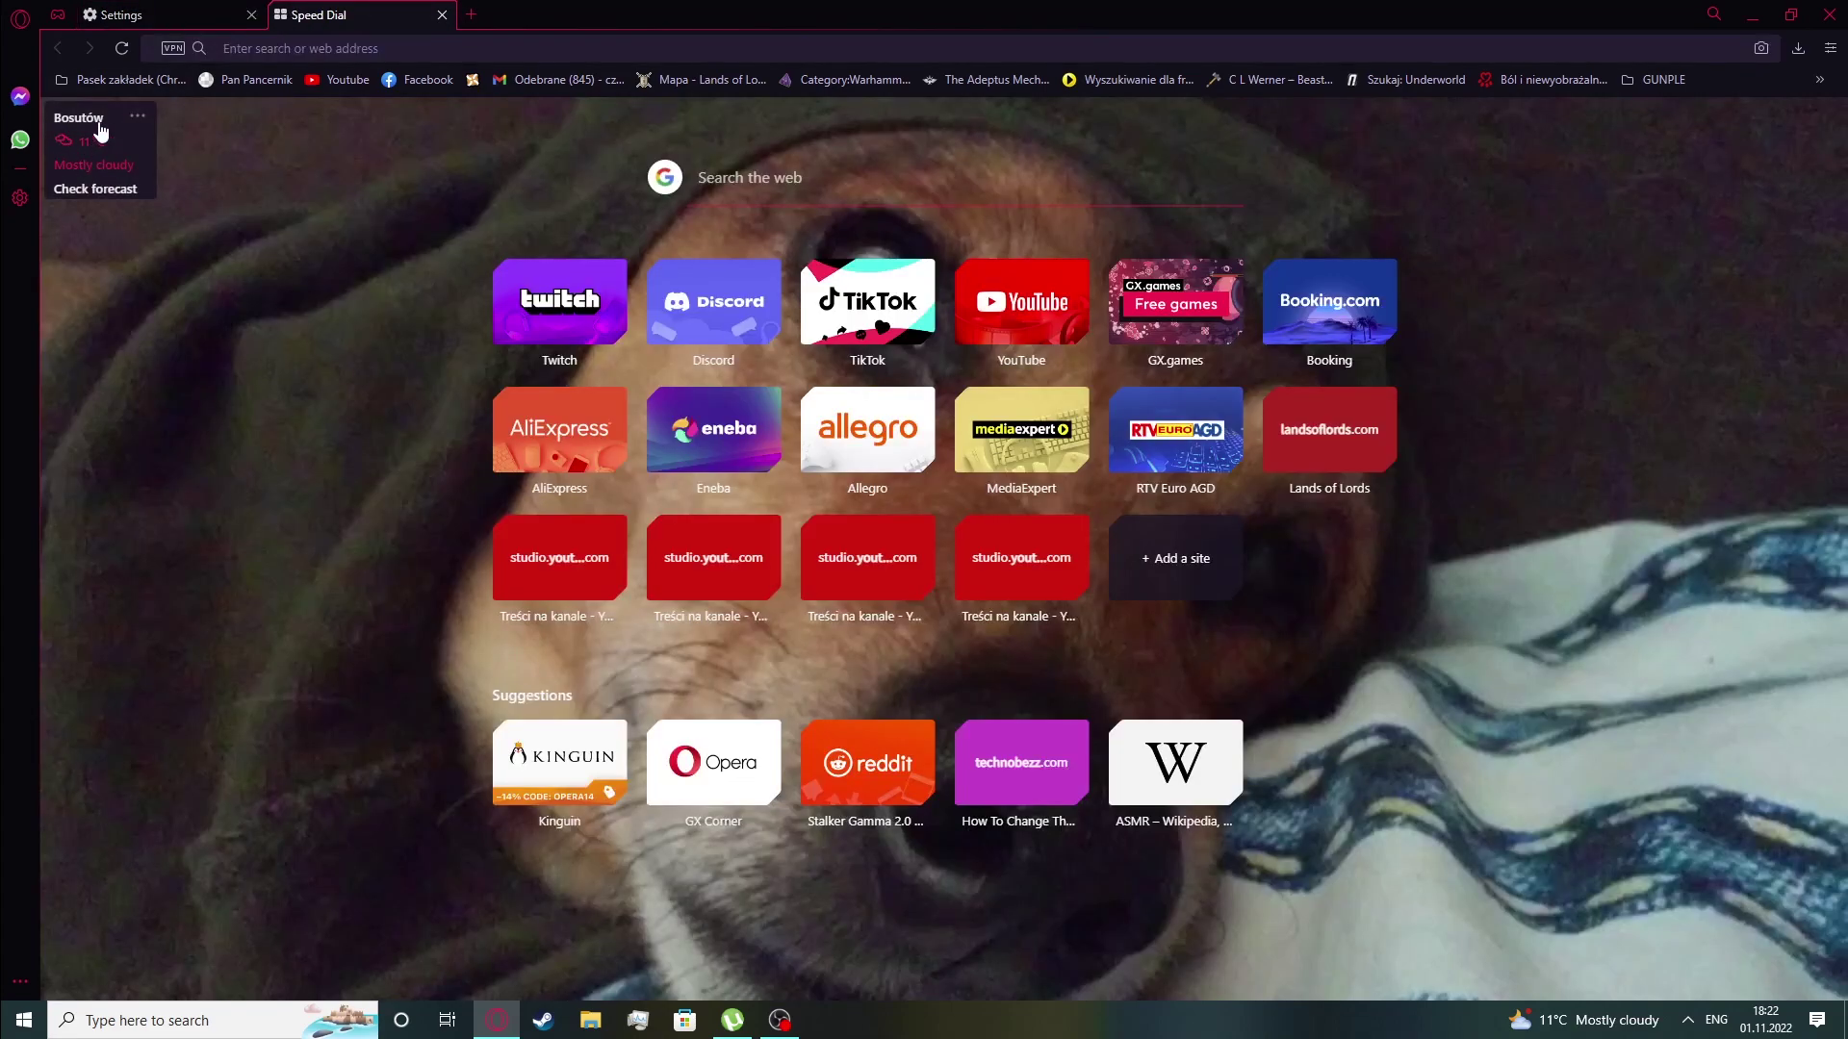
# Set Temperature units to F and confirm the start page weather widget reads 52 F
pyautogui.click(122, 15)
pyautogui.click(1103, 640)
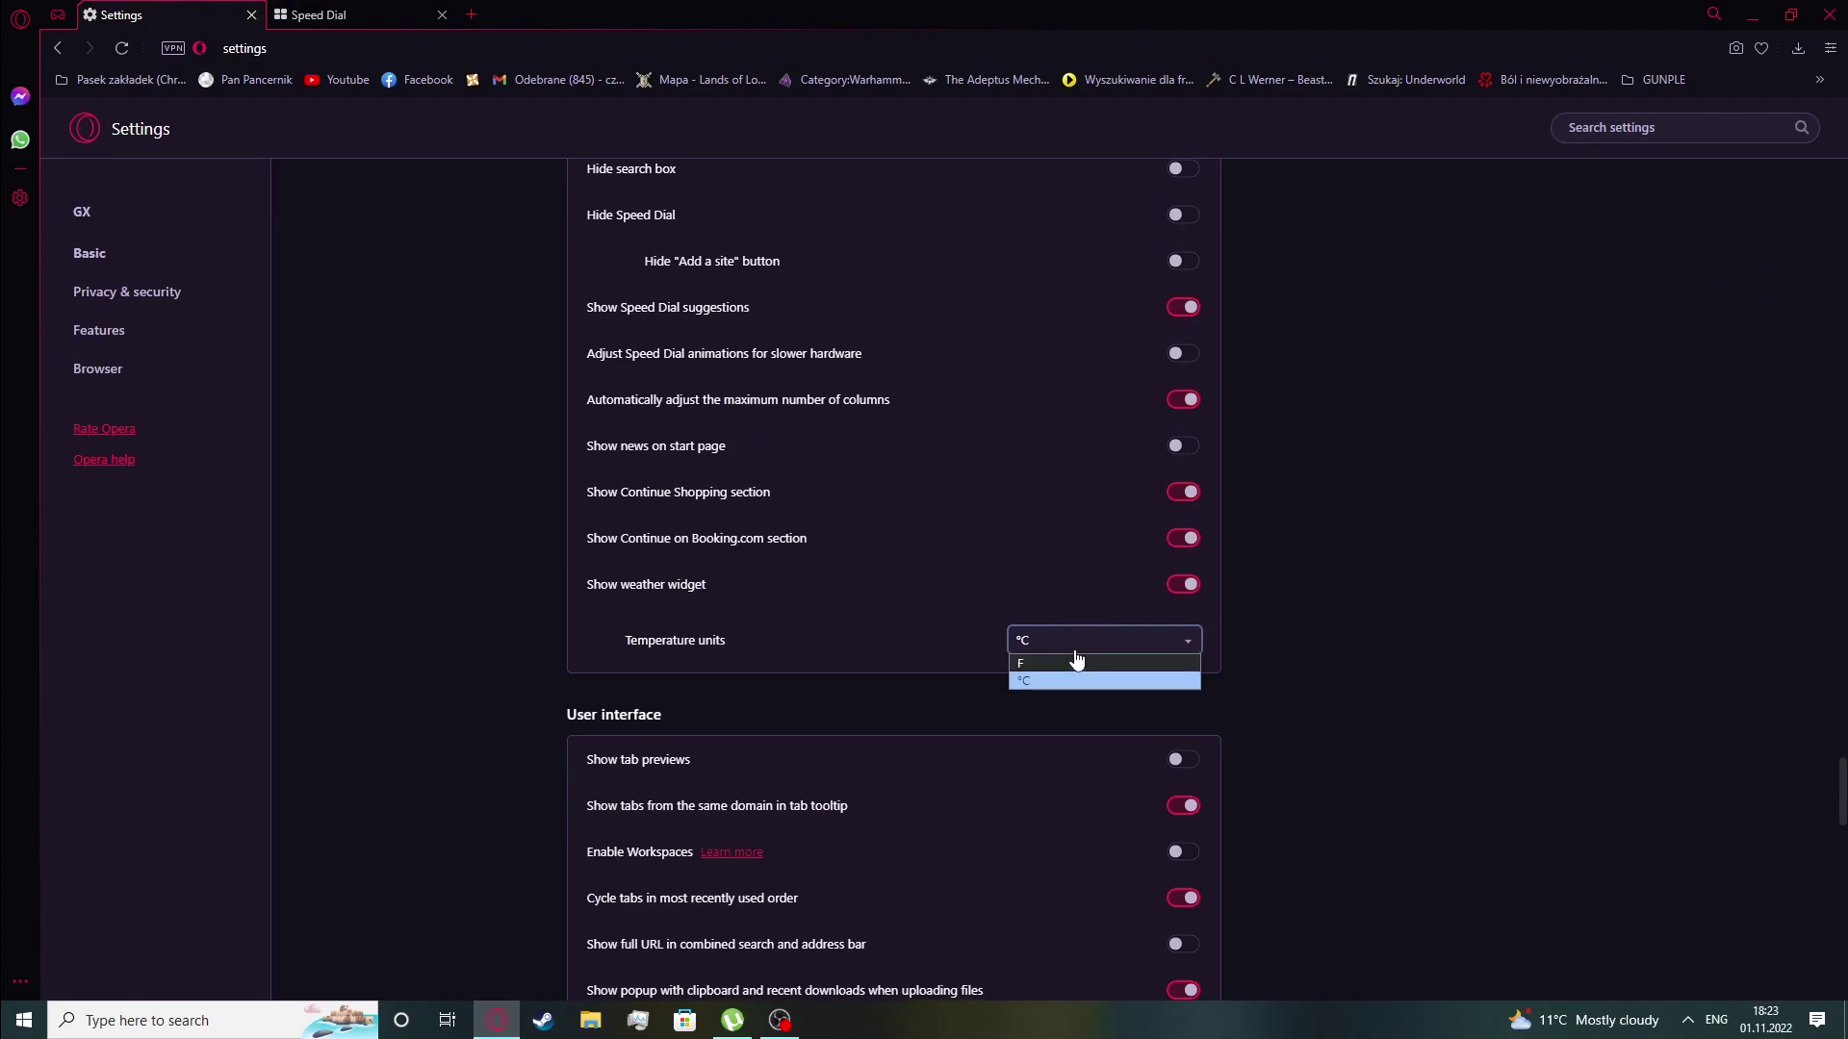
pyautogui.click(1068, 665)
pyautogui.click(318, 14)
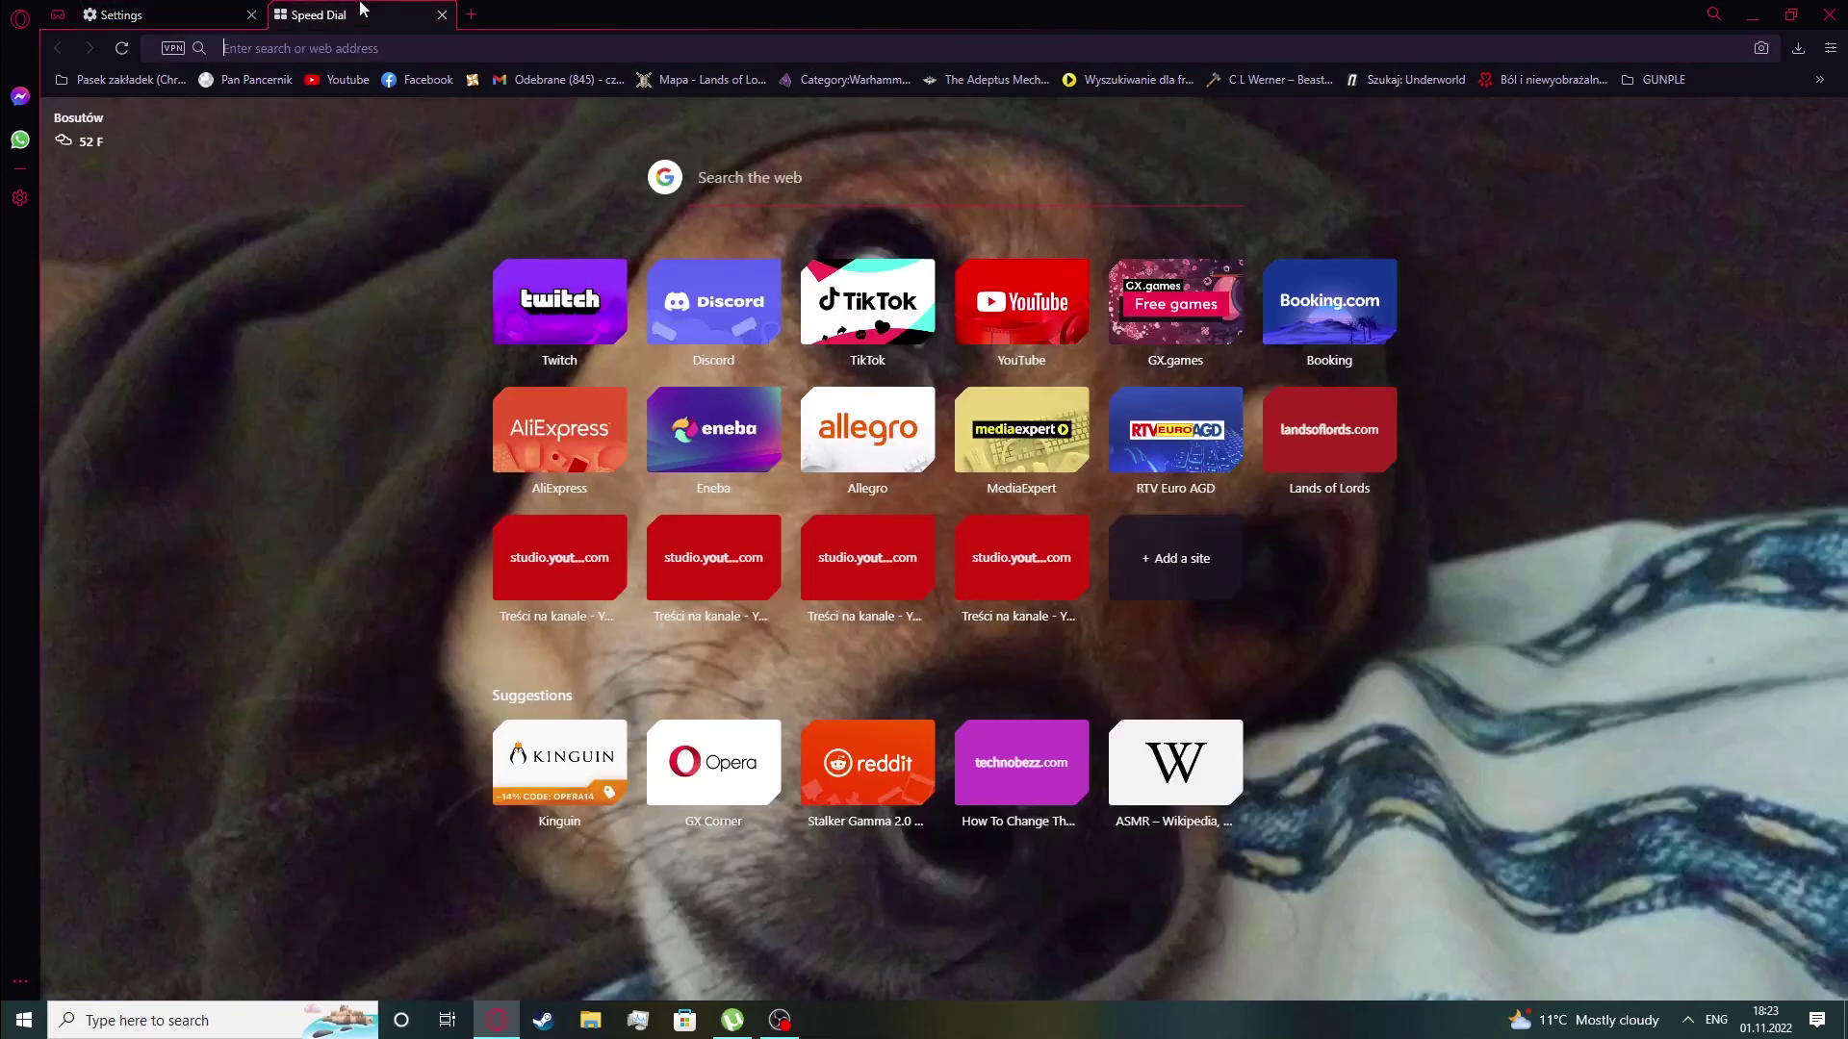
# Return to Settings and set Temperature units back to °C
pyautogui.moveTo(79, 131)
pyautogui.click(130, 15)
pyautogui.click(1027, 643)
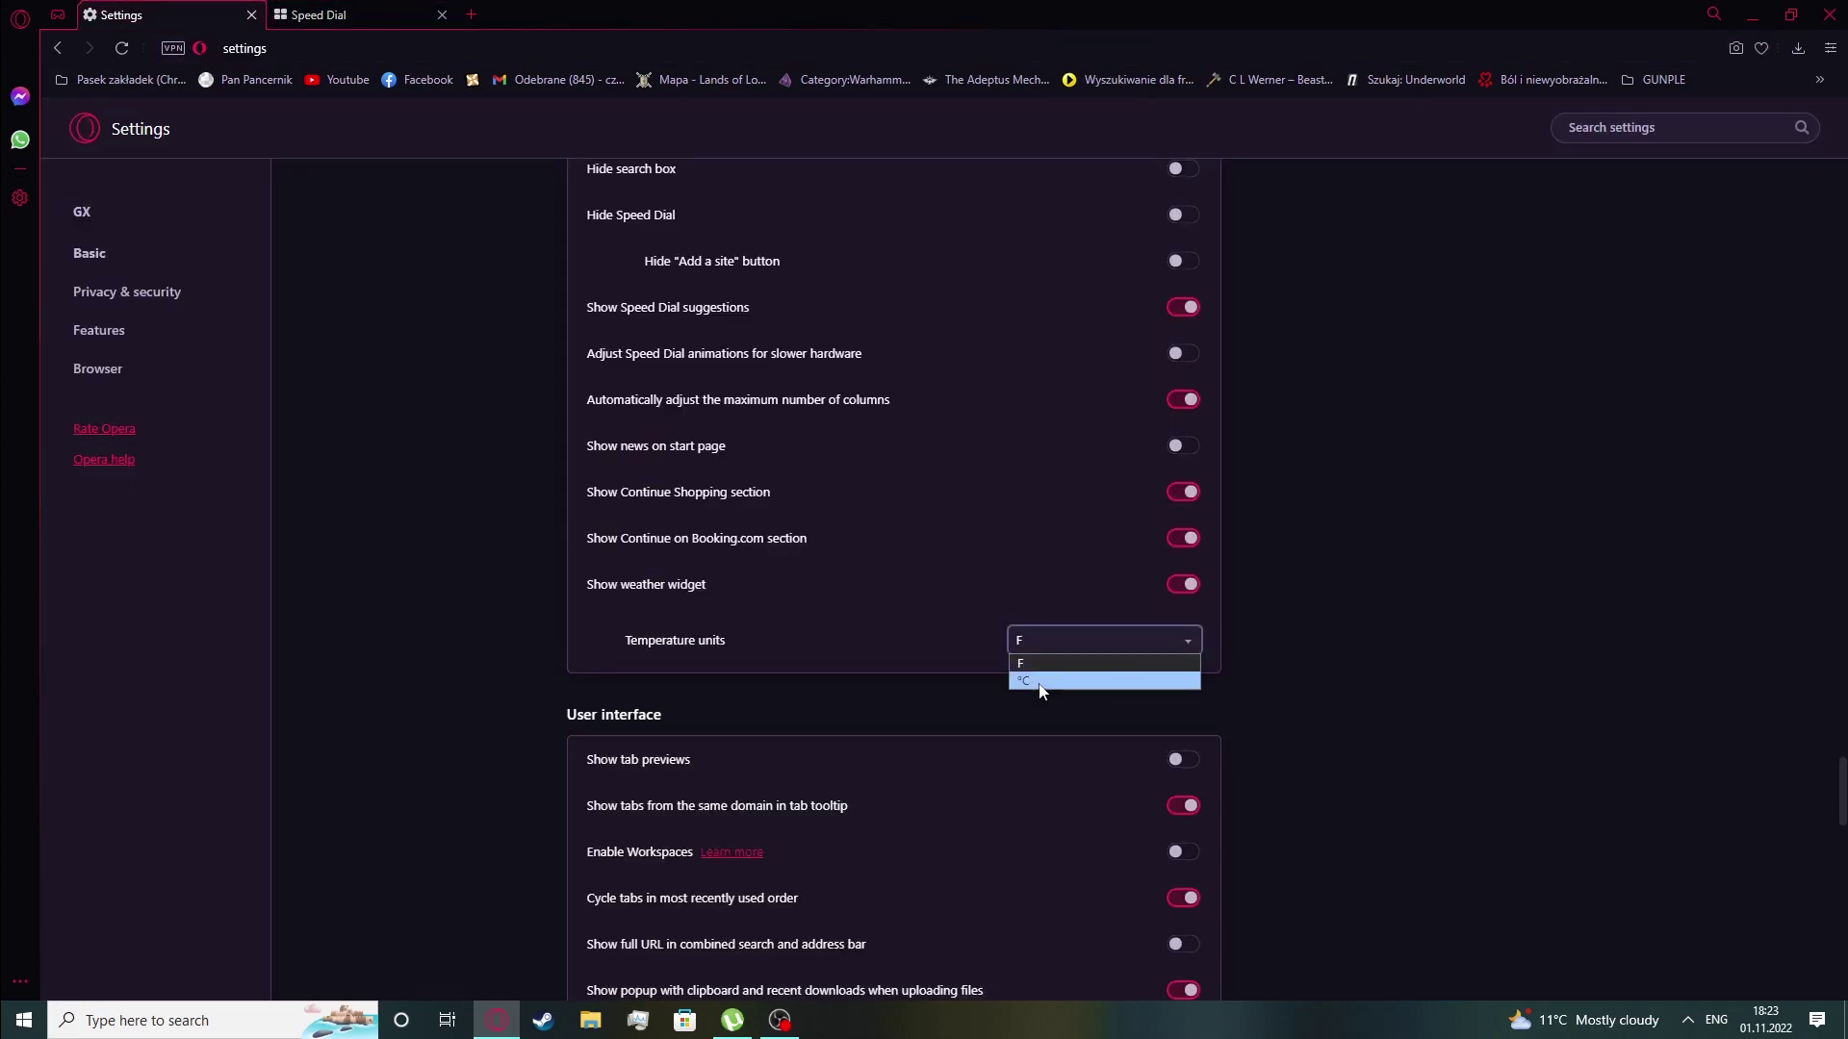
pyautogui.click(1044, 678)
pyautogui.scroll(2, 1403, 577)
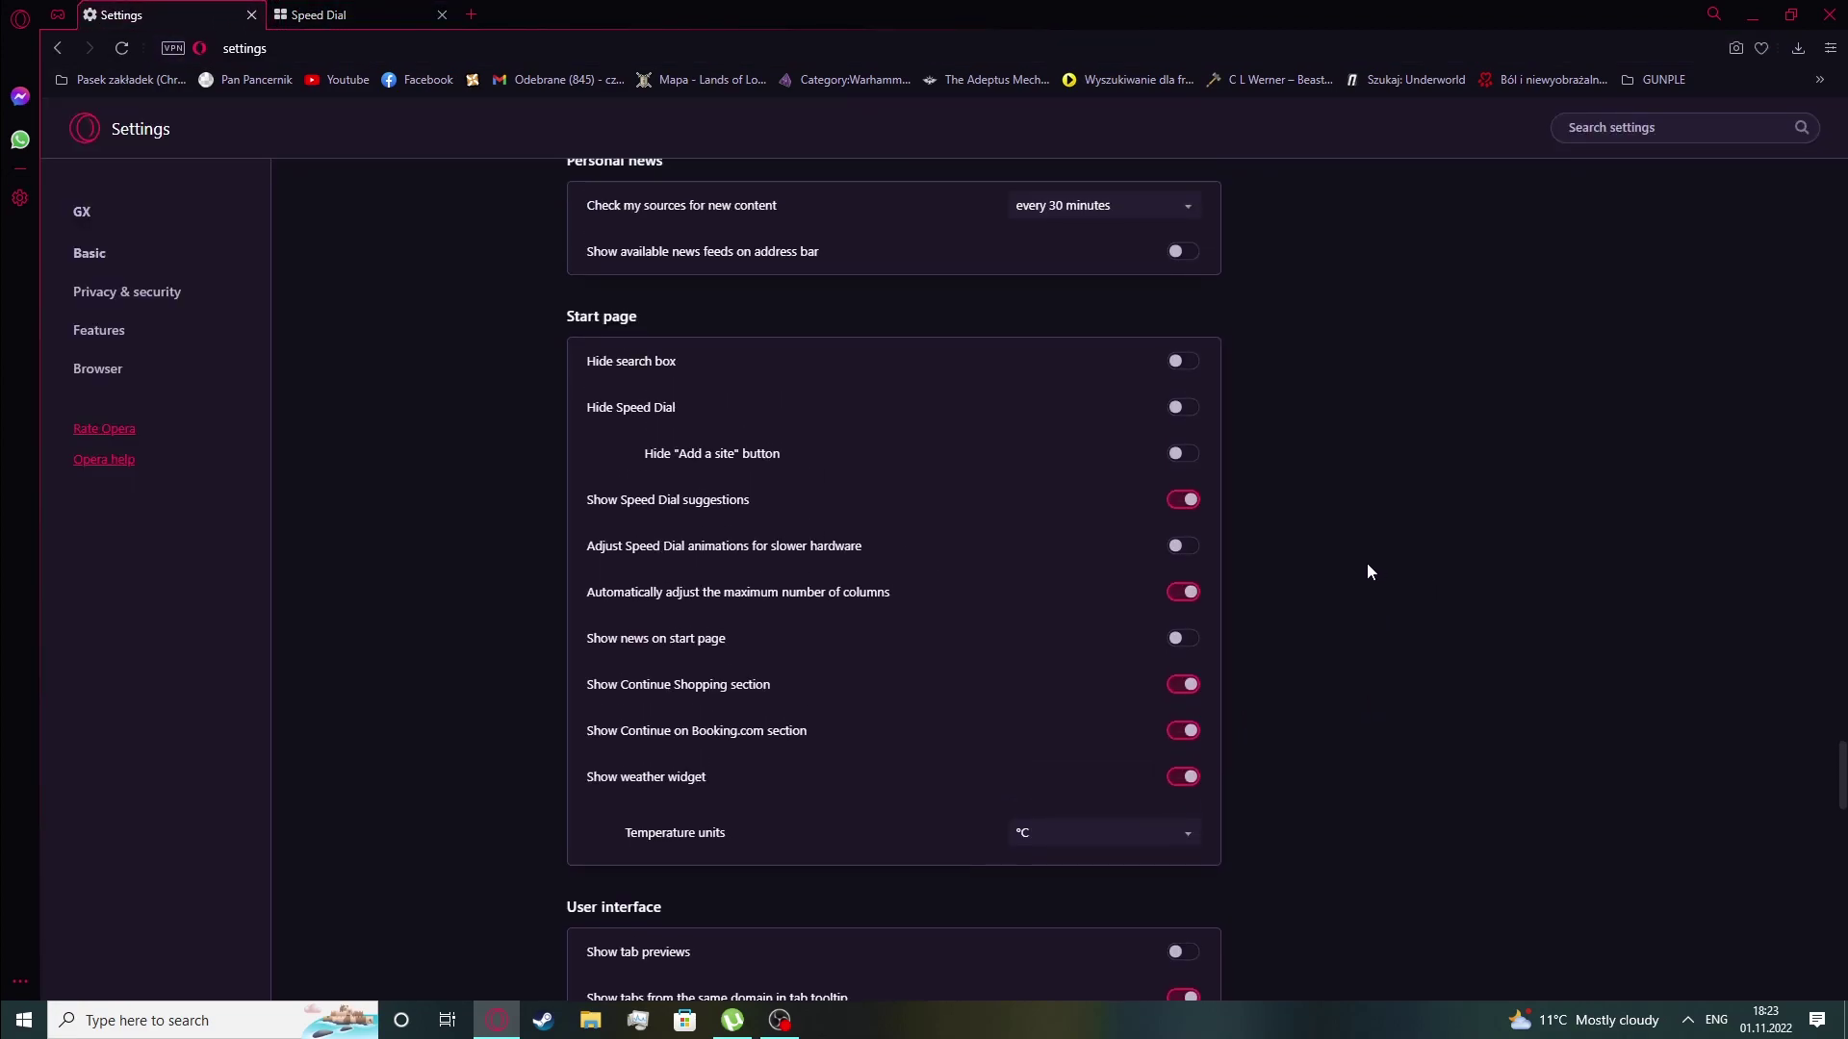